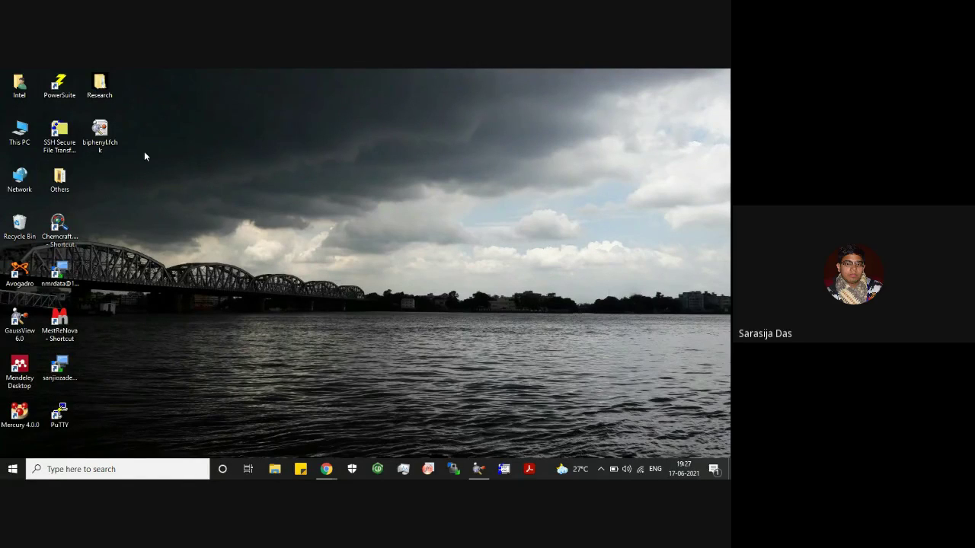
# Step: Open biphenyl.fchk and check in Properties that the .fchk type is a Gaussian Formatted Checkpoint File opened by GaussView
pyautogui.click(109, 142)
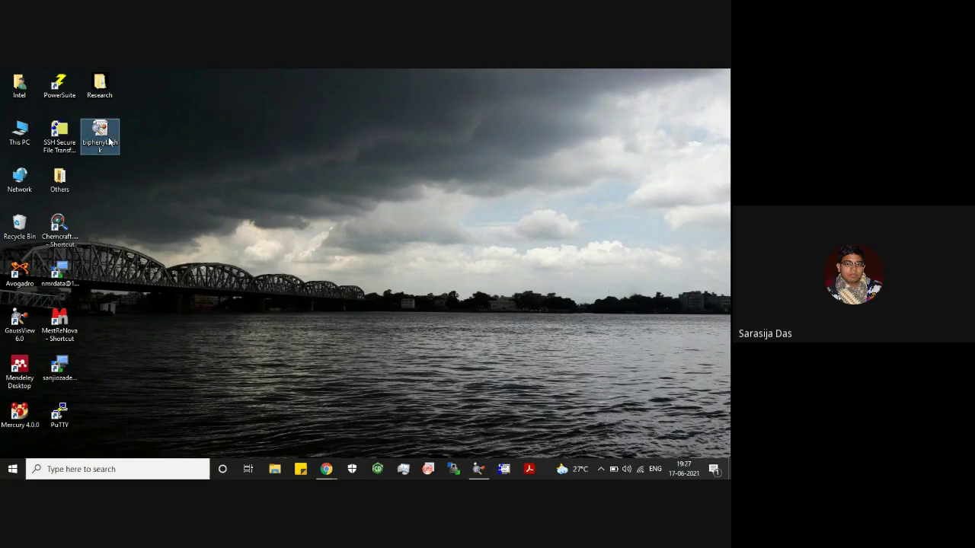
pyautogui.doubleClick(108, 142)
pyautogui.rightClick(107, 137)
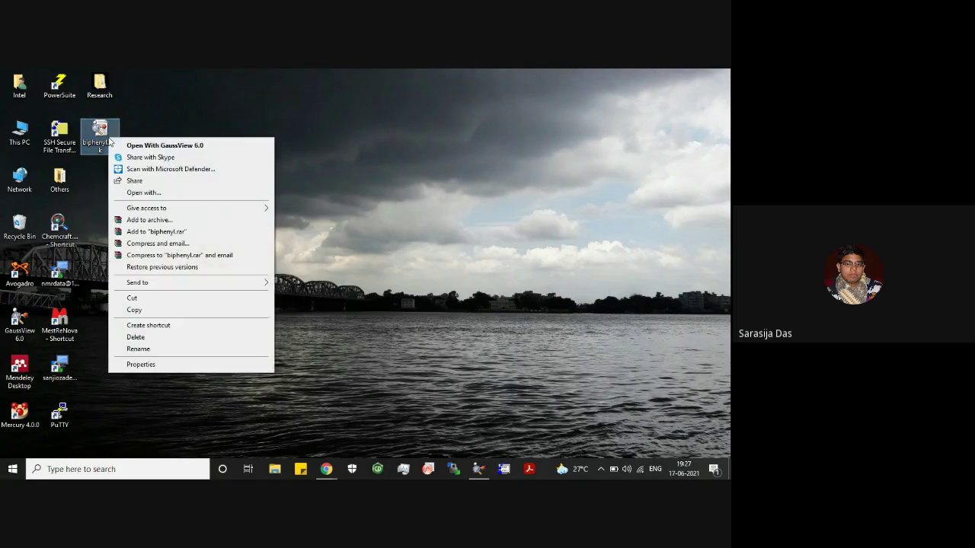
pyautogui.click(142, 365)
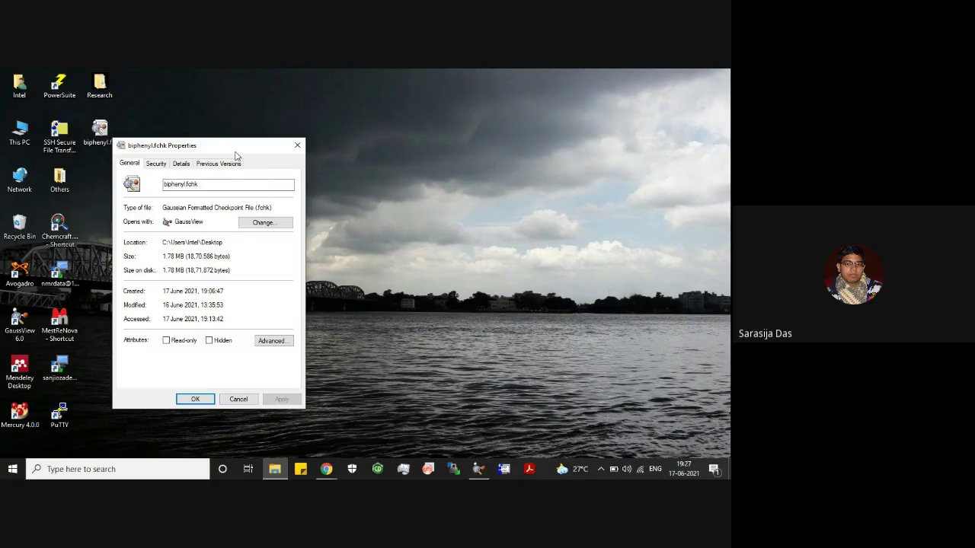
pyautogui.moveTo(235, 156); pyautogui.dragTo(270, 147)
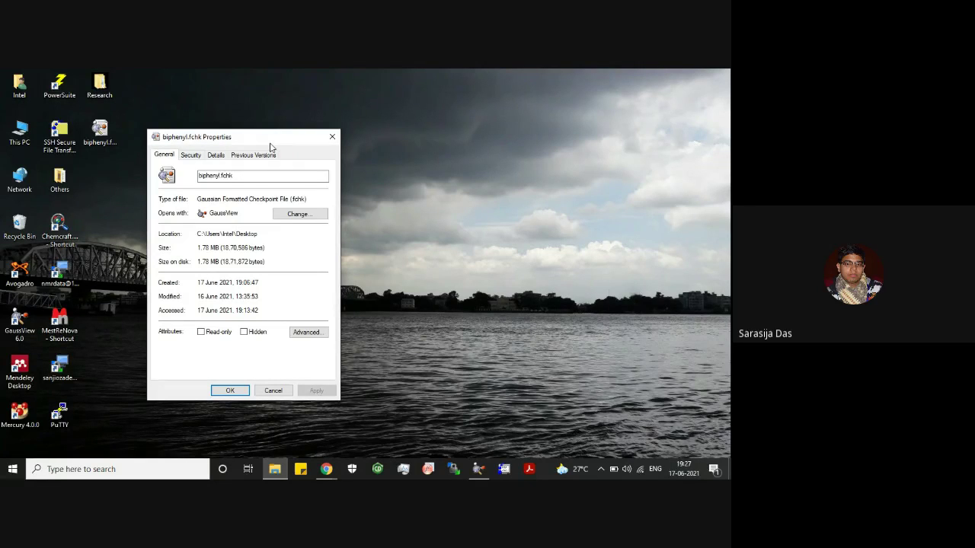
pyautogui.doubleClick(297, 198)
pyautogui.moveTo(303, 200); pyautogui.dragTo(310, 200)
# Step: Close Properties and, in GaussView, use File > Open to select biphenyl.fchk from the Desktop
pyautogui.click(233, 391)
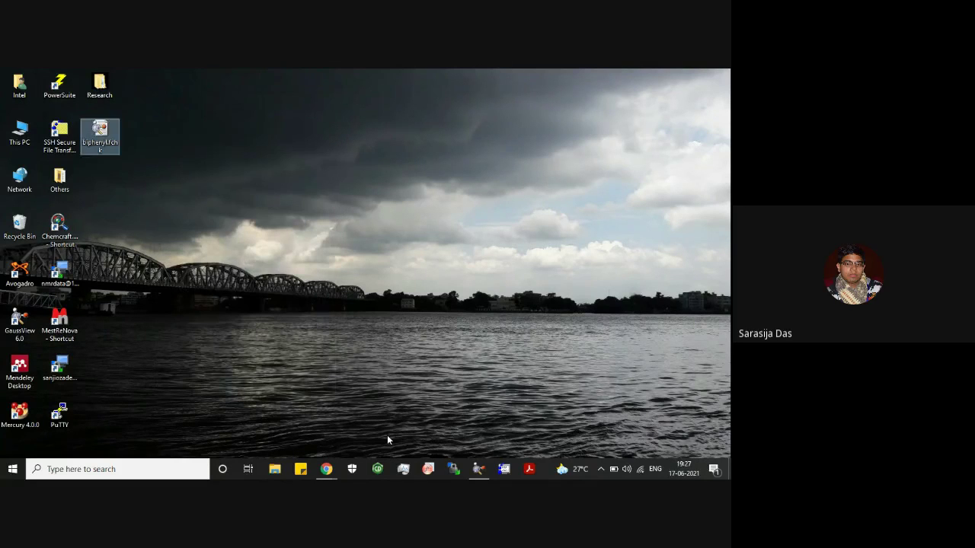
pyautogui.click(479, 470)
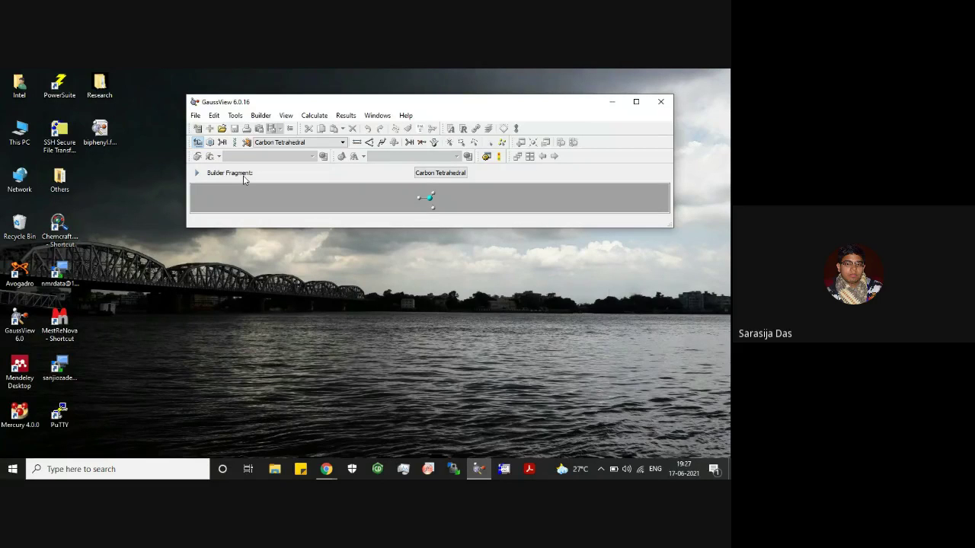
pyautogui.click(197, 116)
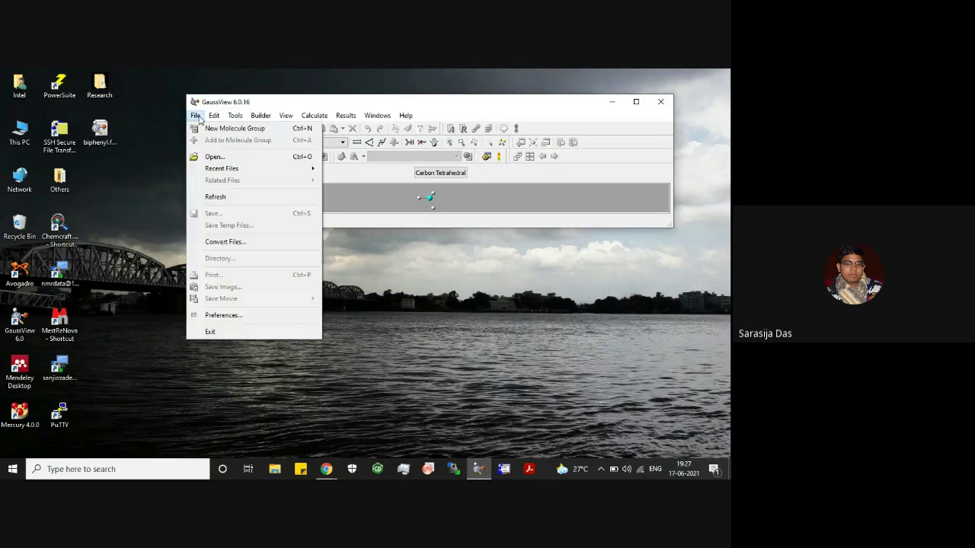
pyautogui.click(213, 157)
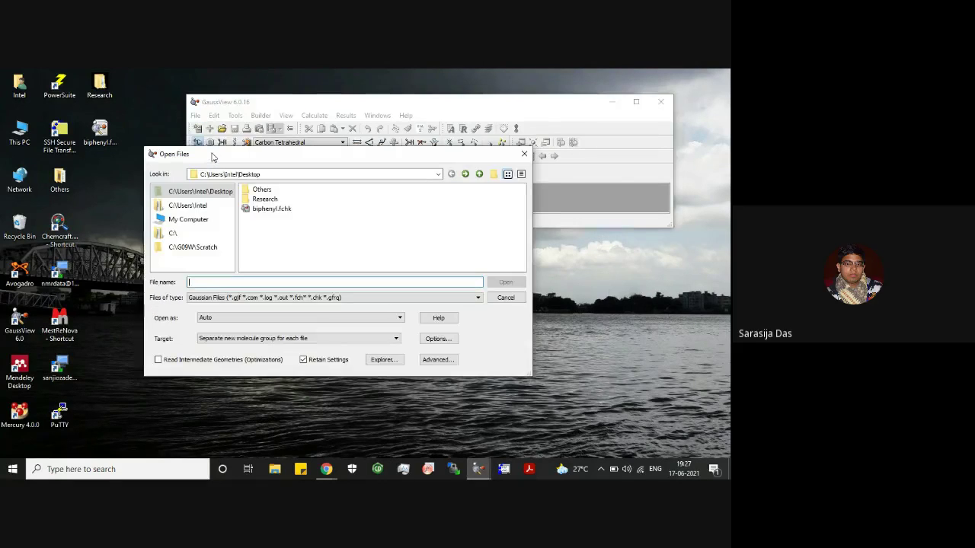
pyautogui.click(271, 209)
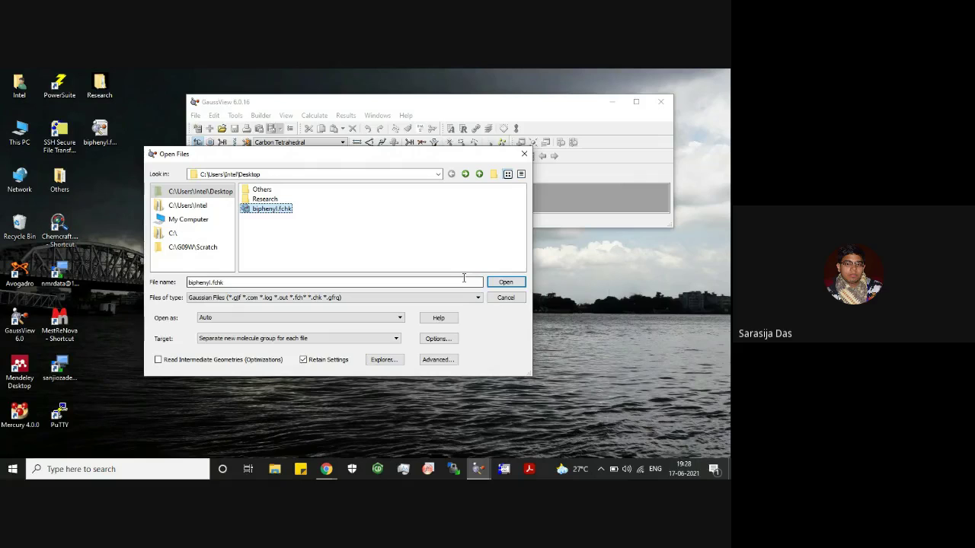
# Step: Load biphenyl.fchk and open the MO Editor, which lists HOMO 41 and LUMO 42
pyautogui.click(514, 281)
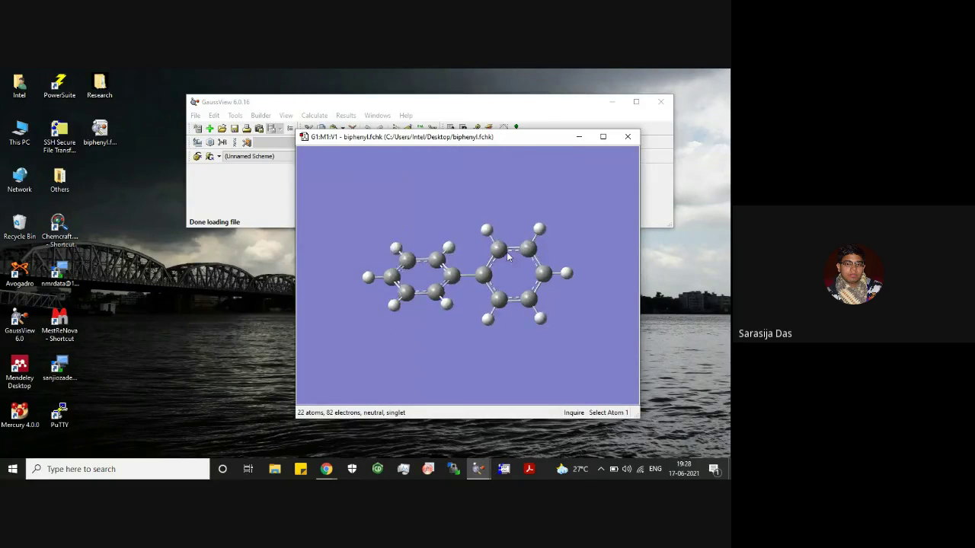
pyautogui.moveTo(506, 251)
pyautogui.mouseDown()
pyautogui.moveTo(505, 222)
pyautogui.moveTo(481, 234)
pyautogui.moveTo(514, 228)
pyautogui.moveTo(508, 260)
pyautogui.moveTo(503, 253)
pyautogui.mouseUp()
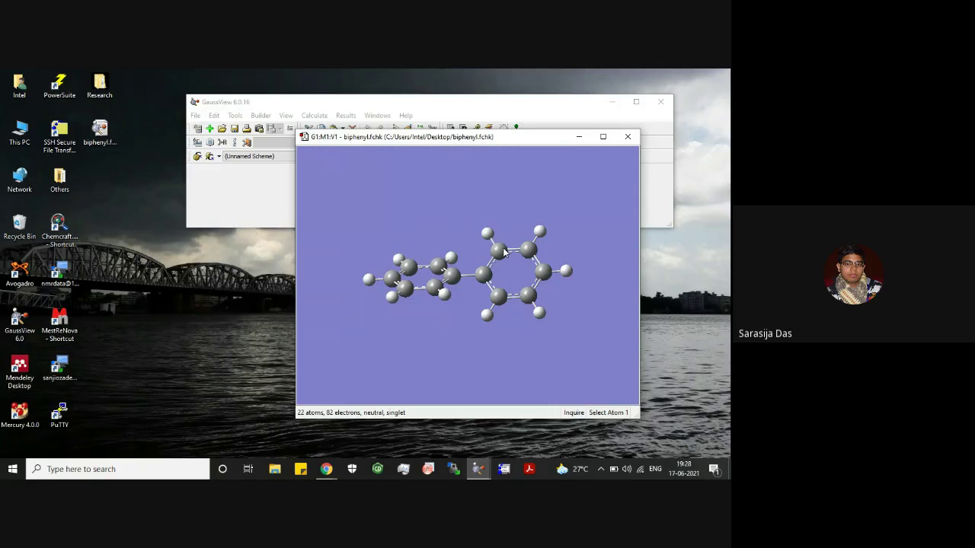
pyautogui.click(449, 113)
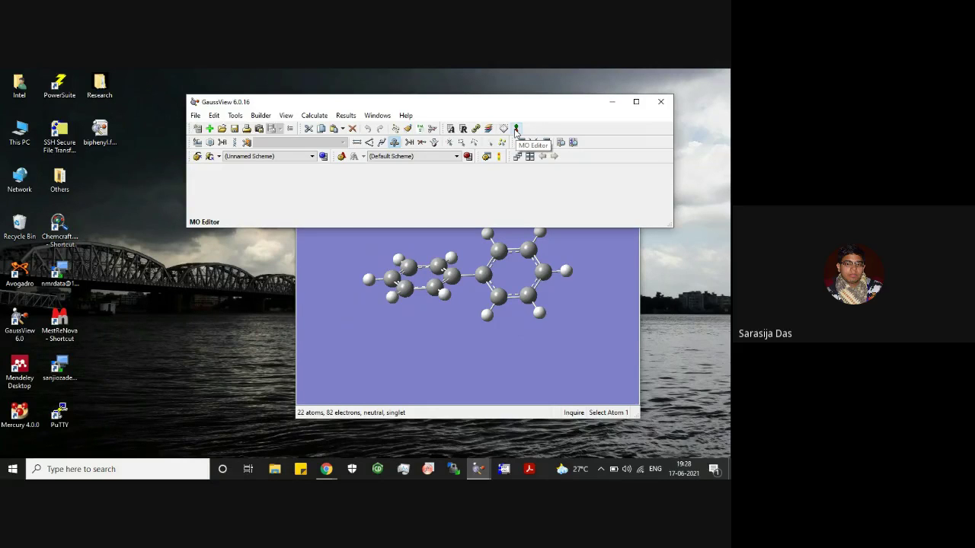
pyautogui.click(516, 129)
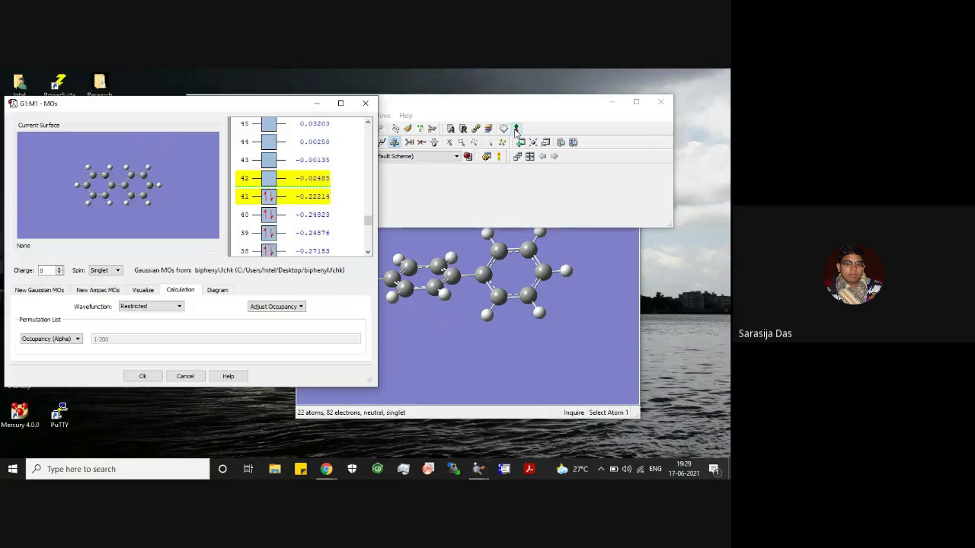
pyautogui.moveTo(249, 110); pyautogui.dragTo(326, 116)
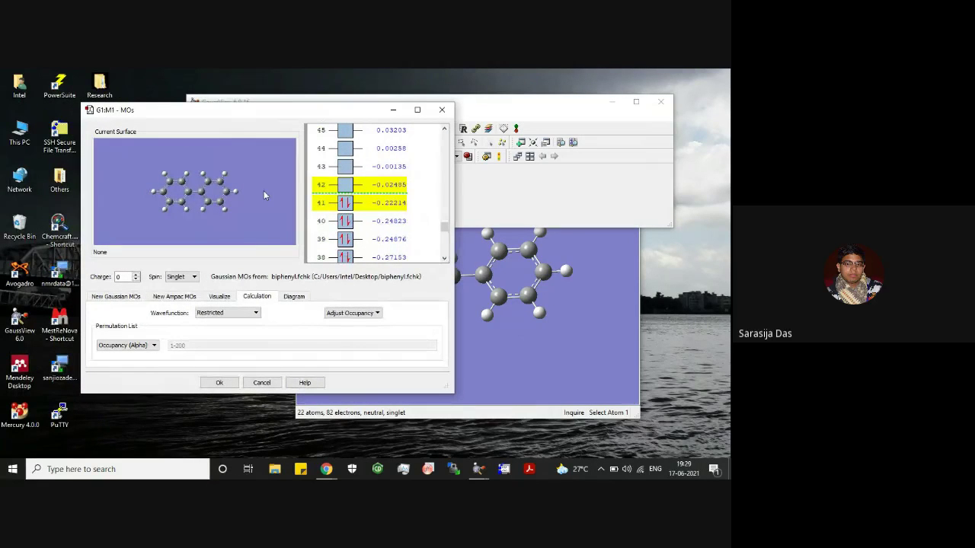
pyautogui.moveTo(264, 196); pyautogui.dragTo(247, 159)
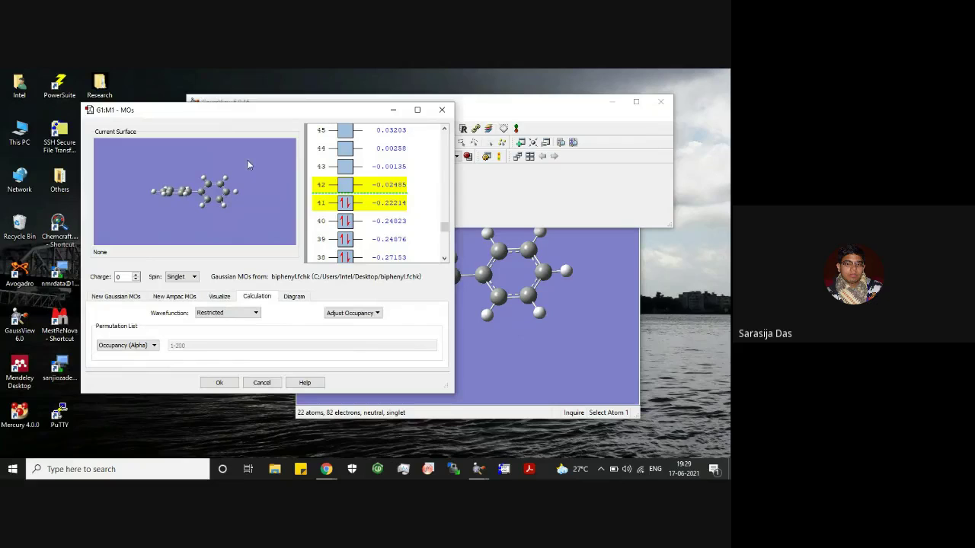
pyautogui.moveTo(446, 228)
pyautogui.mouseDown()
pyautogui.moveTo(447, 256)
pyautogui.moveTo(445, 220)
pyautogui.moveTo(447, 233)
pyautogui.mouseUp()
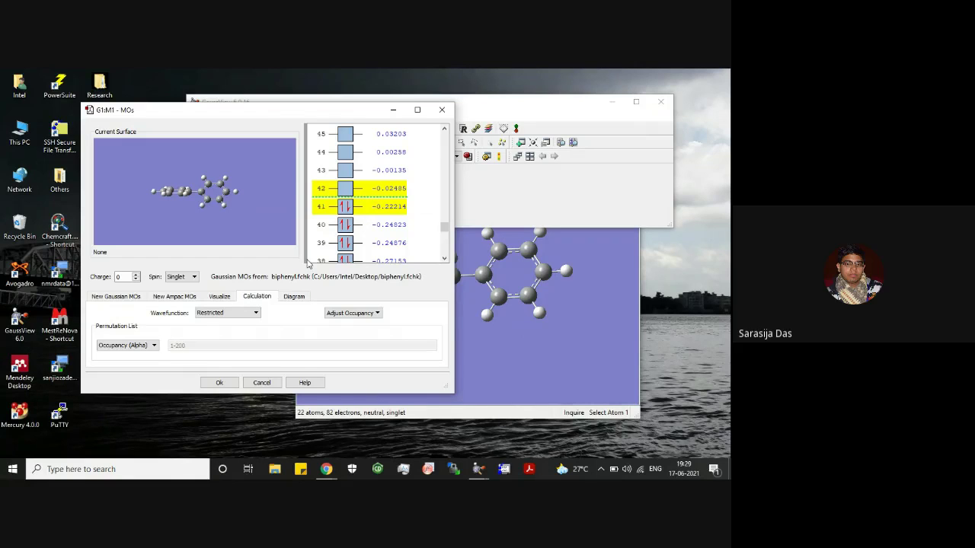
# Step: Load the Gaussian MOs from the existing checkpoint file biphenyl.fchk, browsing with the formatted checkpoint filter
pyautogui.click(220, 296)
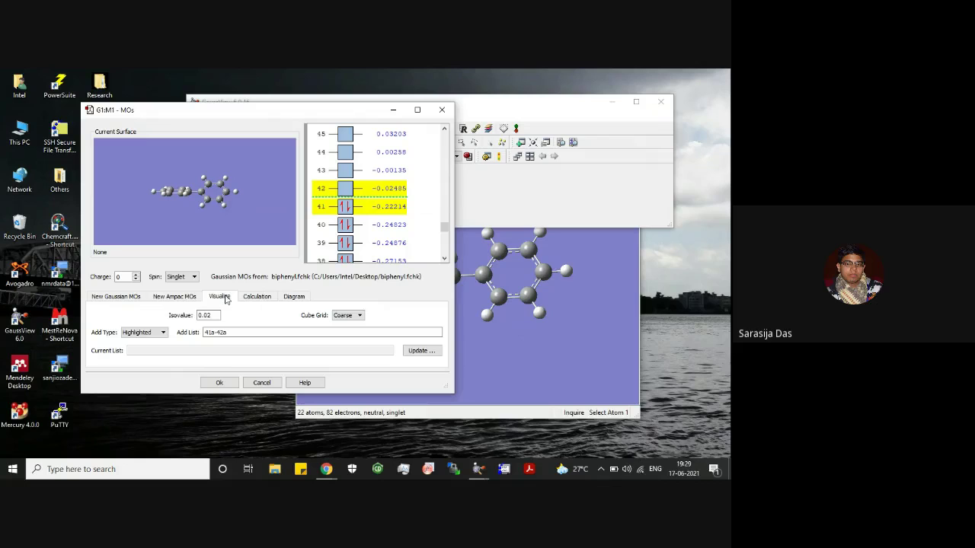
pyautogui.click(138, 301)
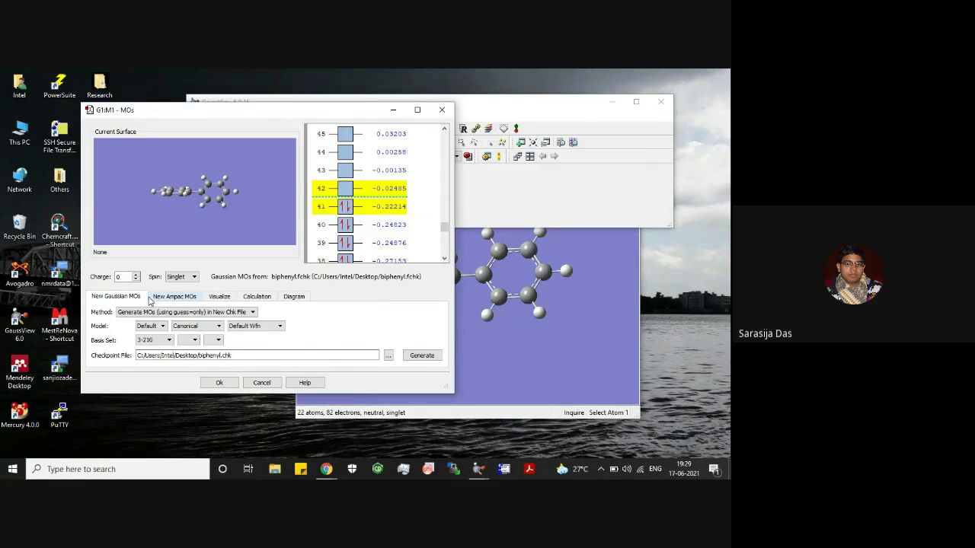
pyautogui.click(252, 355)
pyautogui.click(218, 313)
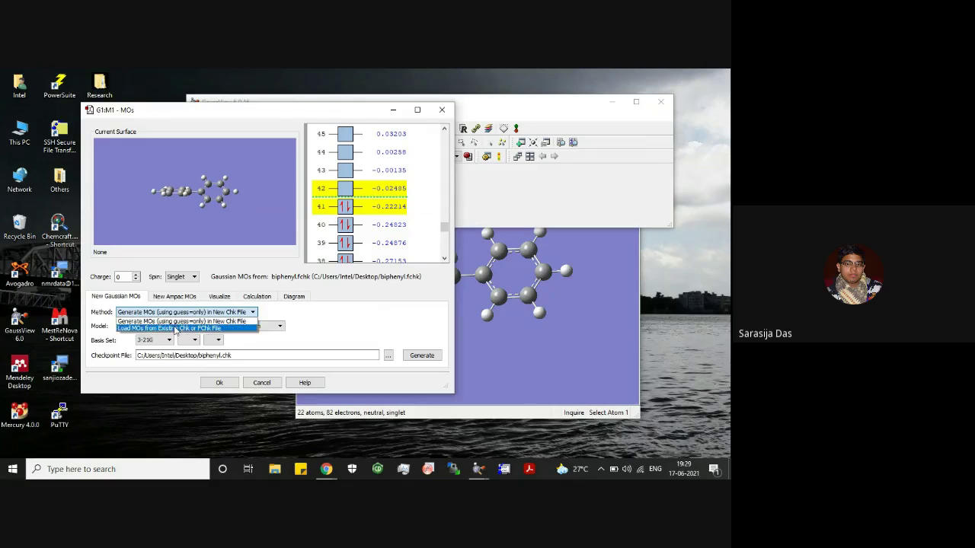
pyautogui.click(175, 329)
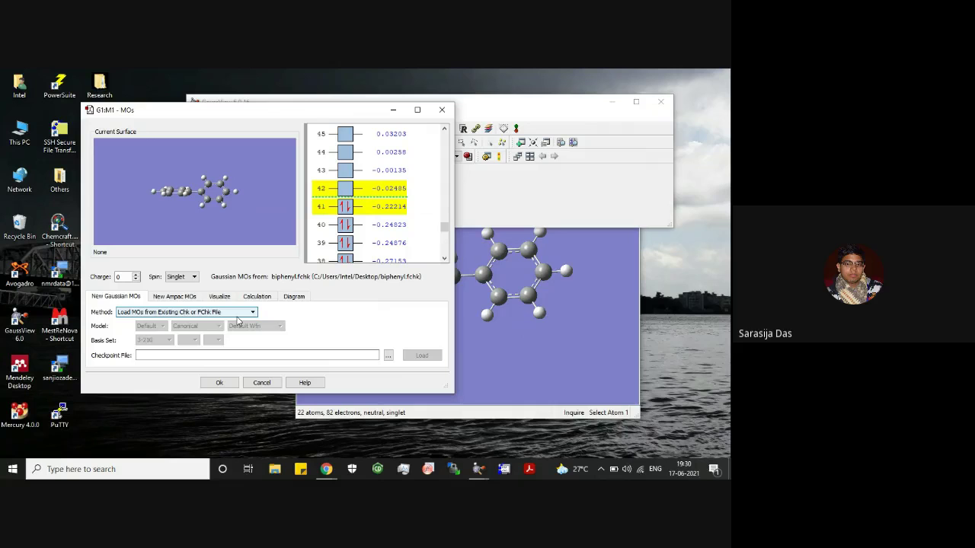
pyautogui.click(390, 356)
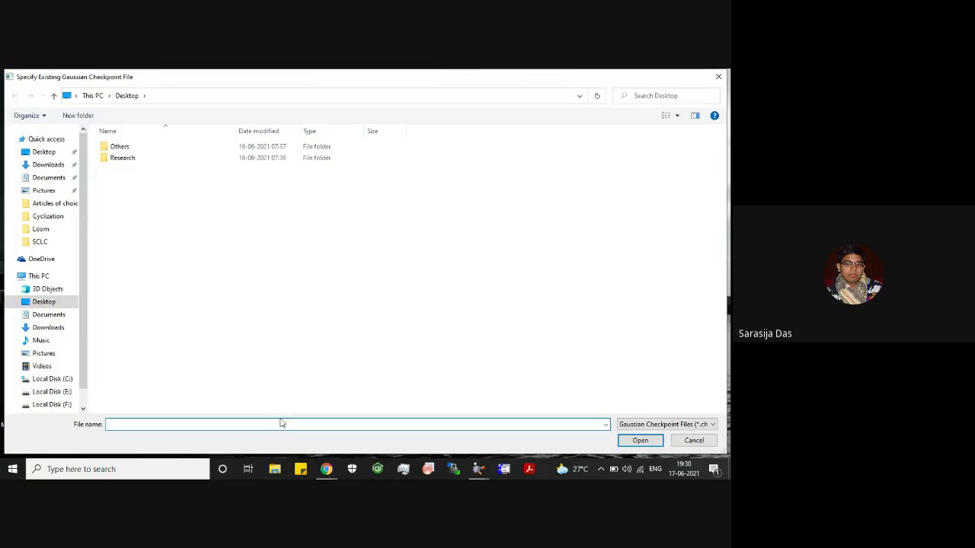
pyautogui.click(649, 424)
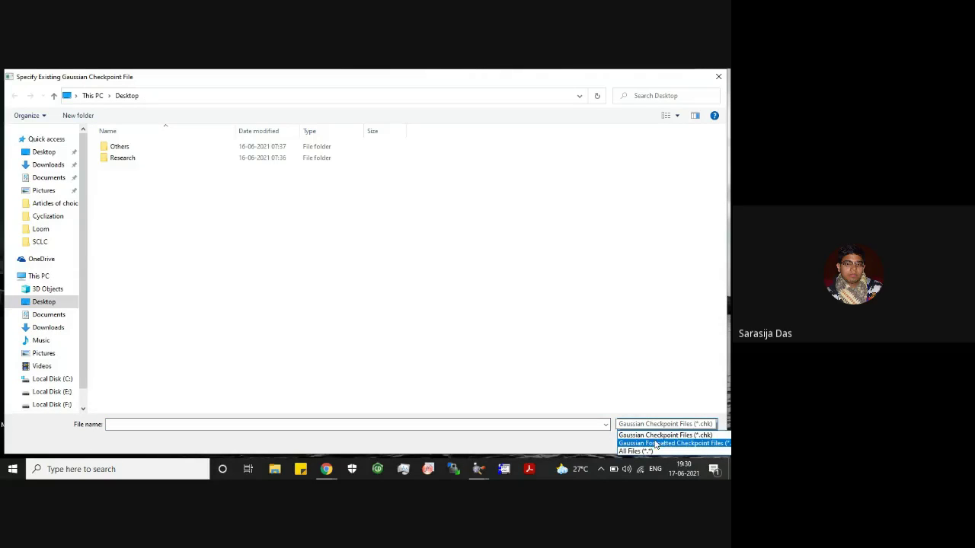
pyautogui.click(656, 444)
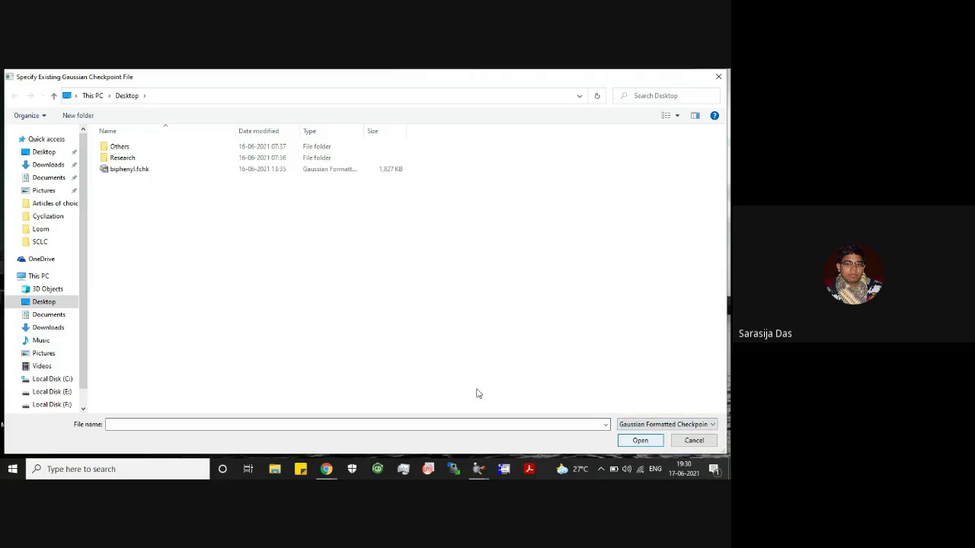
pyautogui.click(131, 171)
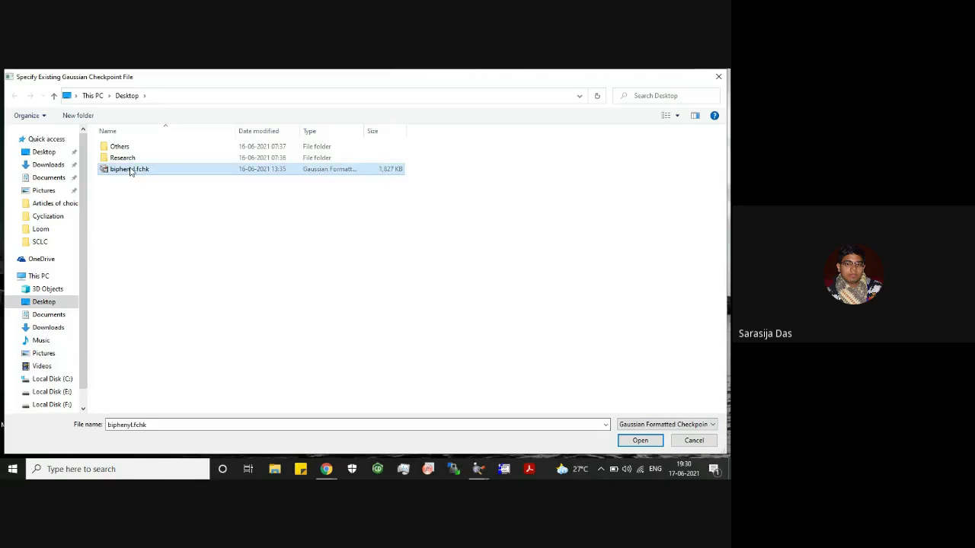
pyautogui.click(636, 441)
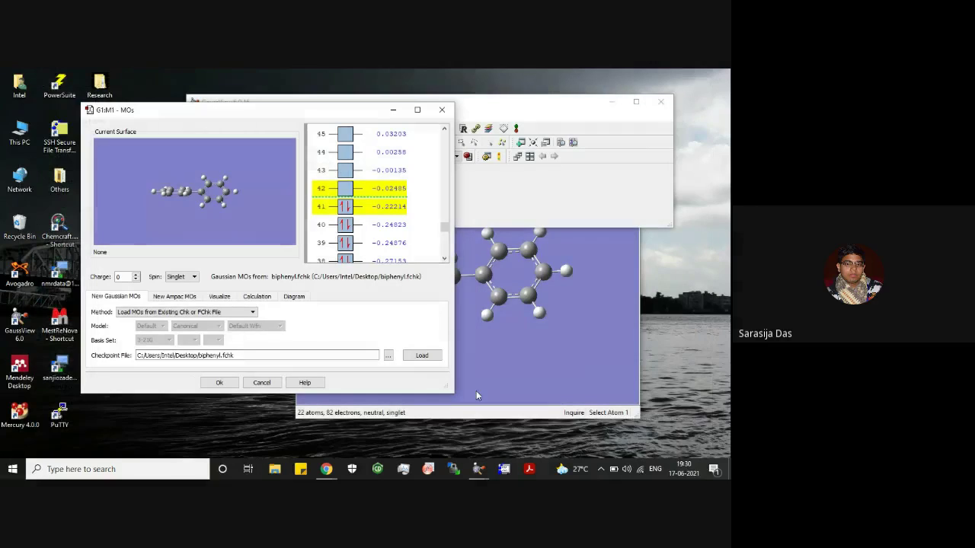
pyautogui.click(428, 356)
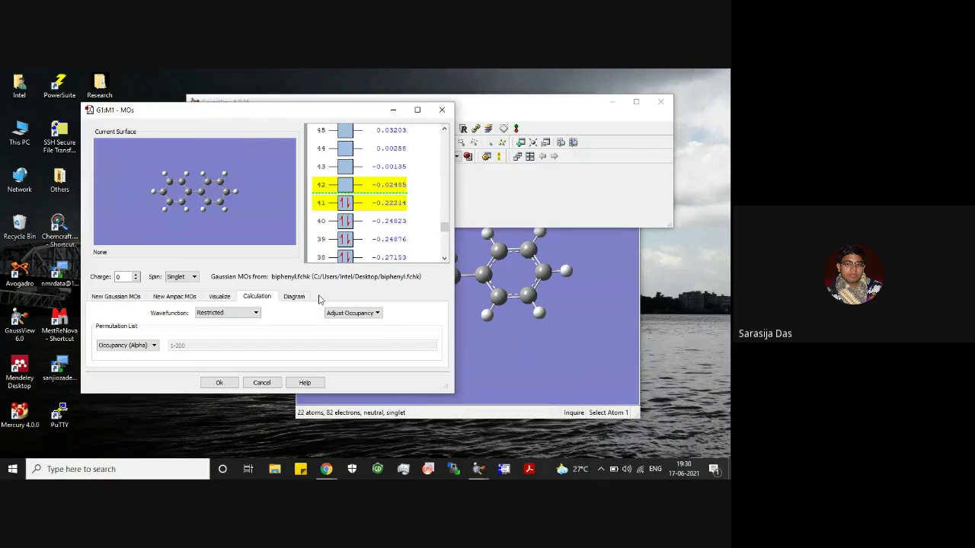
# Step: Update surfaces for orbitals 41a–42a at isovalue 0.02 and inspect the MO 42 (LUMO) surface
pyautogui.click(212, 302)
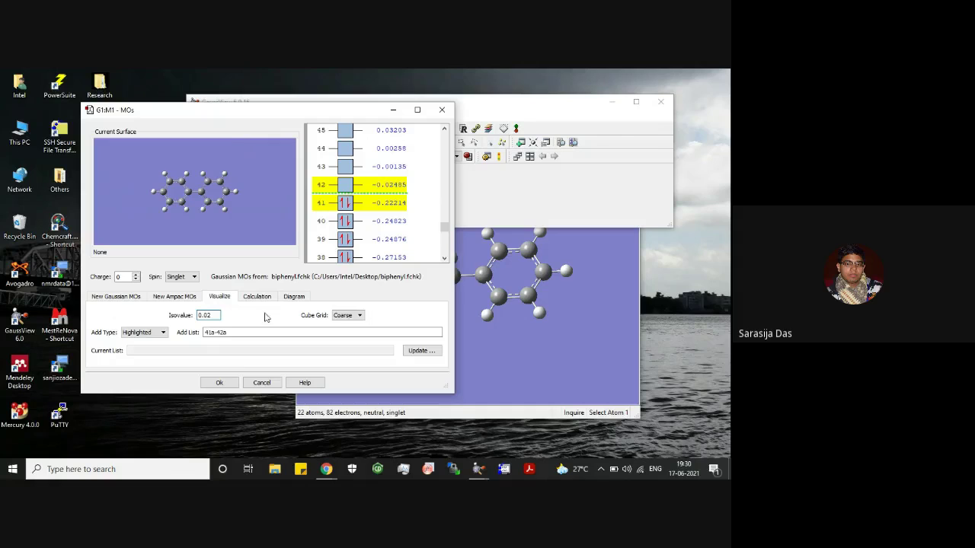
pyautogui.click(431, 351)
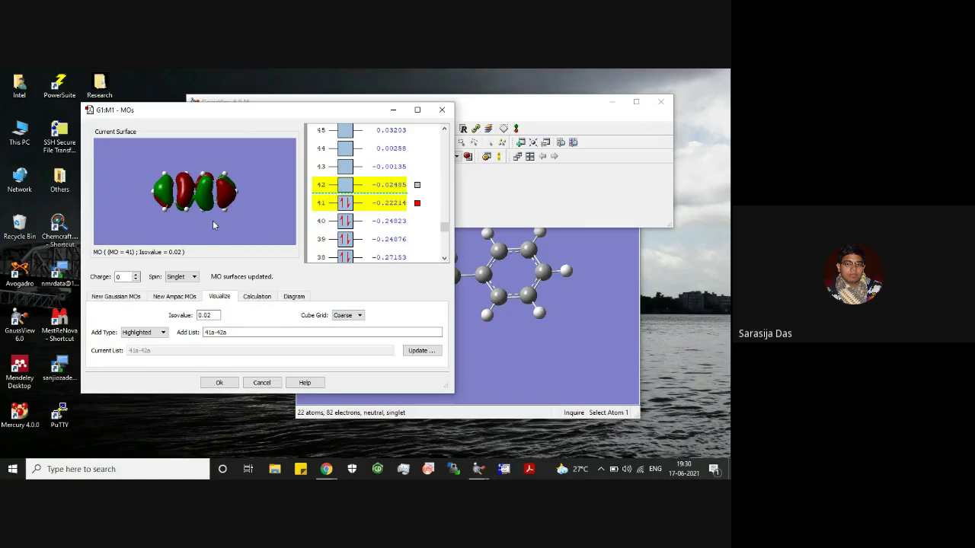
pyautogui.moveTo(214, 224); pyautogui.dragTo(211, 160)
pyautogui.click(418, 185)
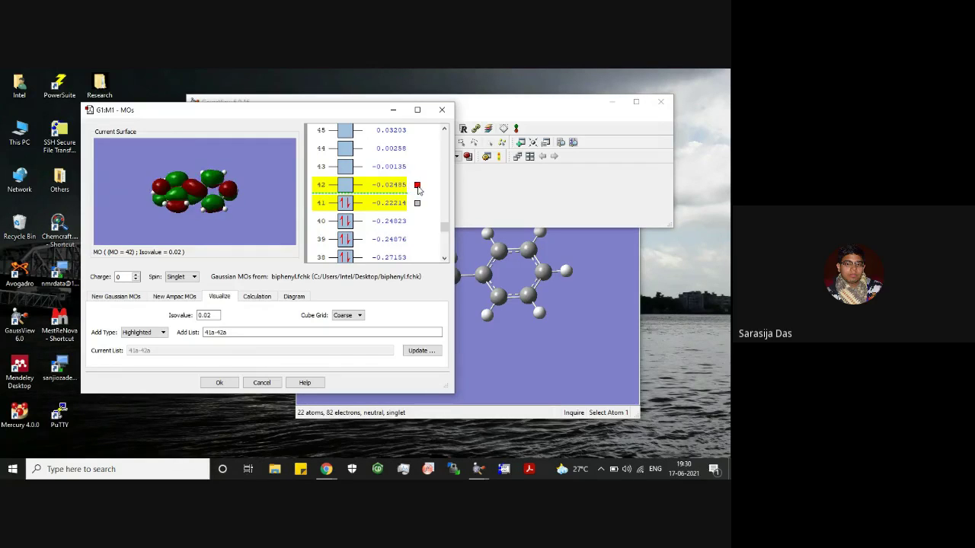
pyautogui.moveTo(226, 219); pyautogui.dragTo(202, 225)
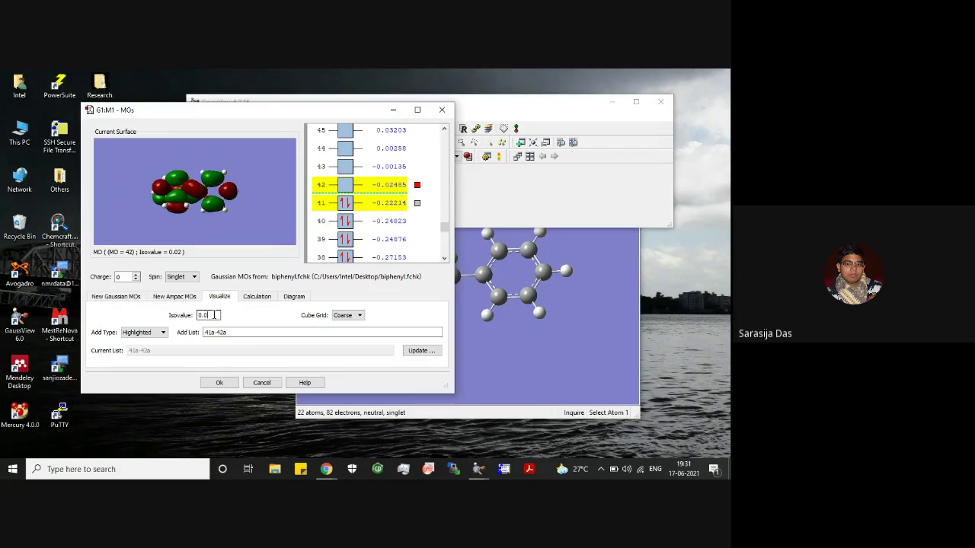
# Step: Update the surfaces at isovalue 0.04 and compare the MO 42 and MO 41 (HOMO) views
pyautogui.click(216, 314)
pyautogui.click(415, 357)
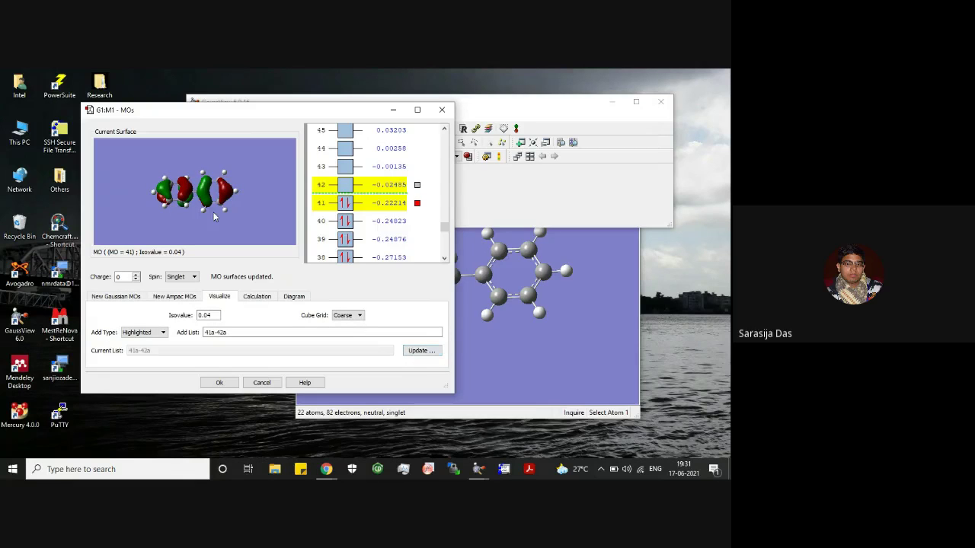
pyautogui.click(417, 185)
pyautogui.moveTo(256, 209); pyautogui.dragTo(253, 175)
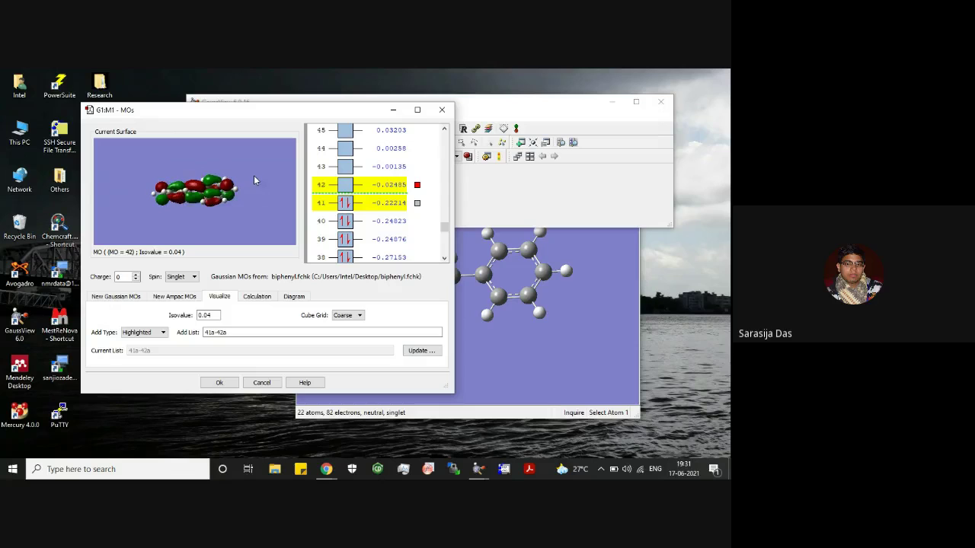
pyautogui.click(418, 203)
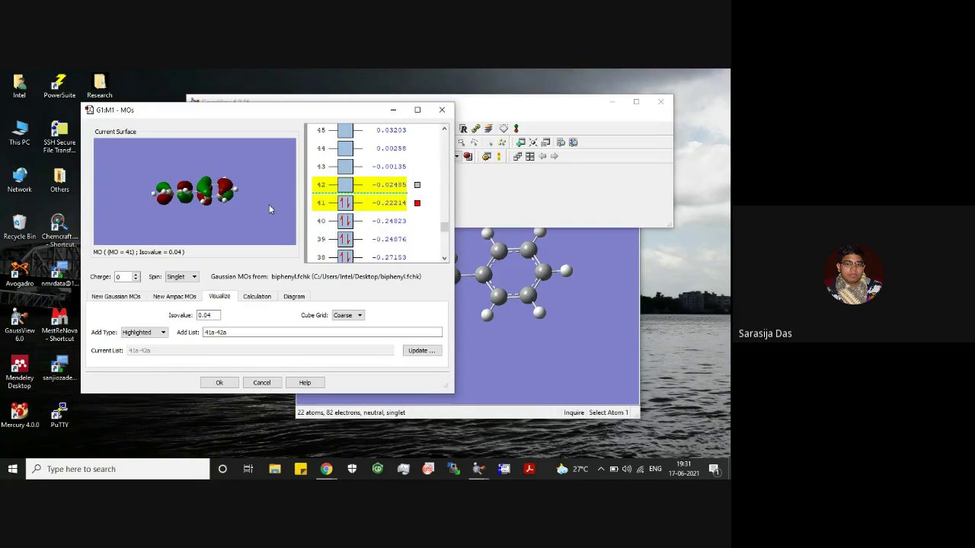
pyautogui.moveTo(267, 204); pyautogui.dragTo(251, 222)
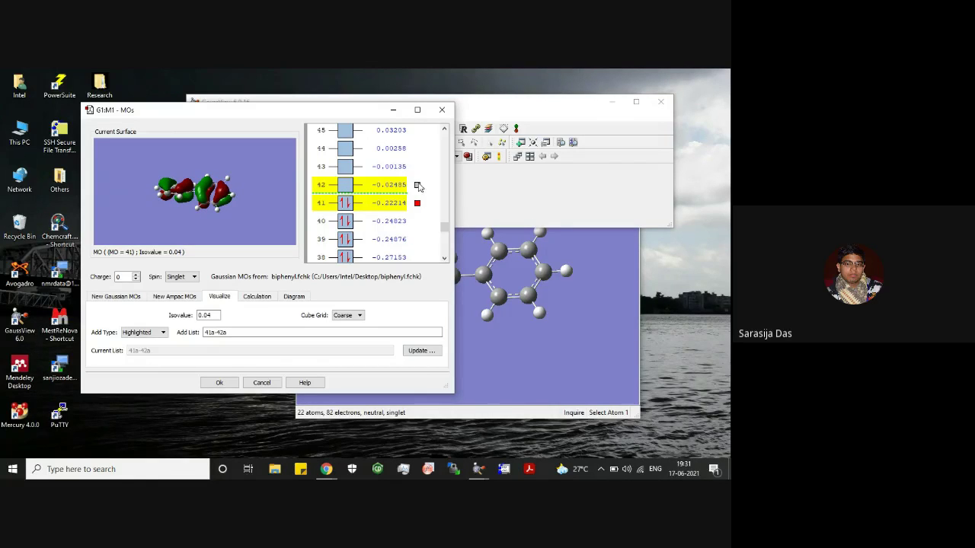
pyautogui.moveTo(251, 115); pyautogui.dragTo(493, 111)
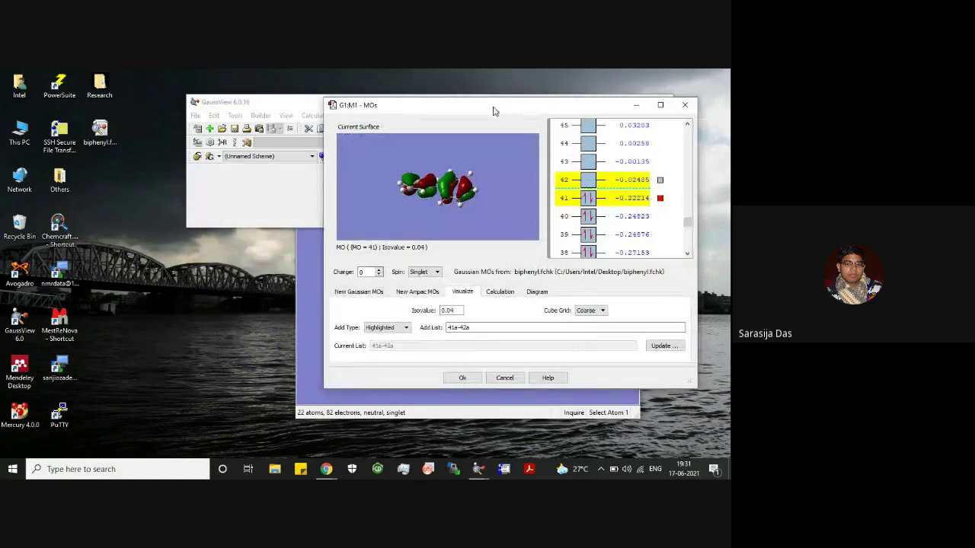
pyautogui.click(195, 115)
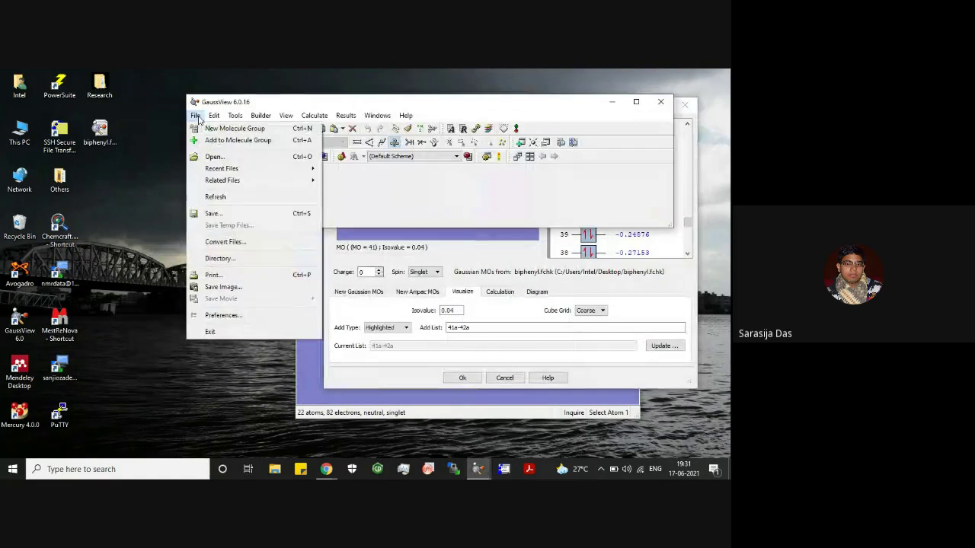
pyautogui.click(208, 315)
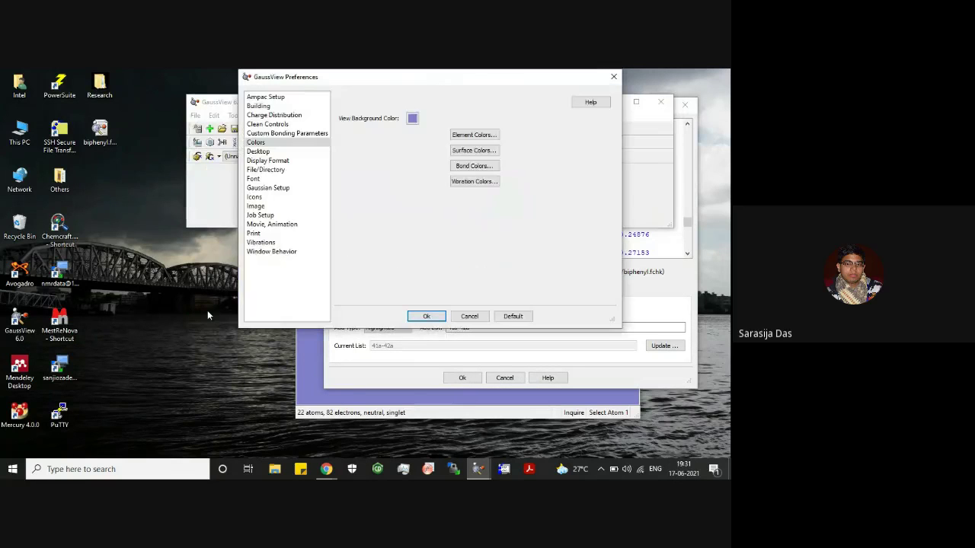
pyautogui.click(279, 147)
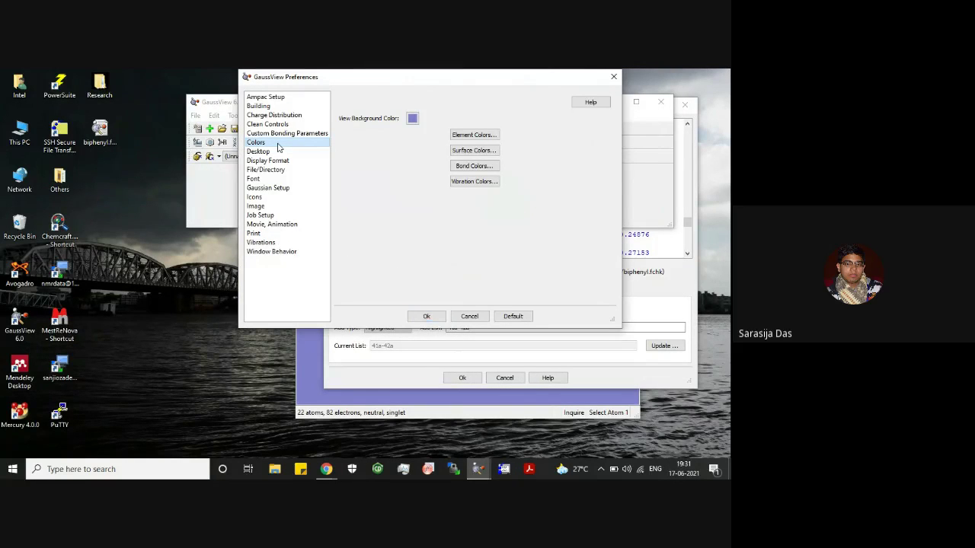
pyautogui.click(473, 150)
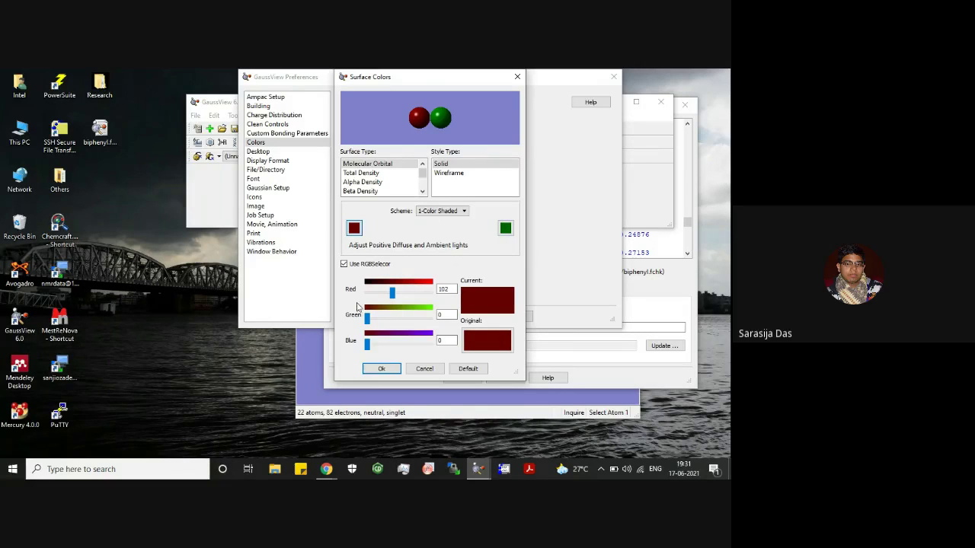
pyautogui.click(382, 369)
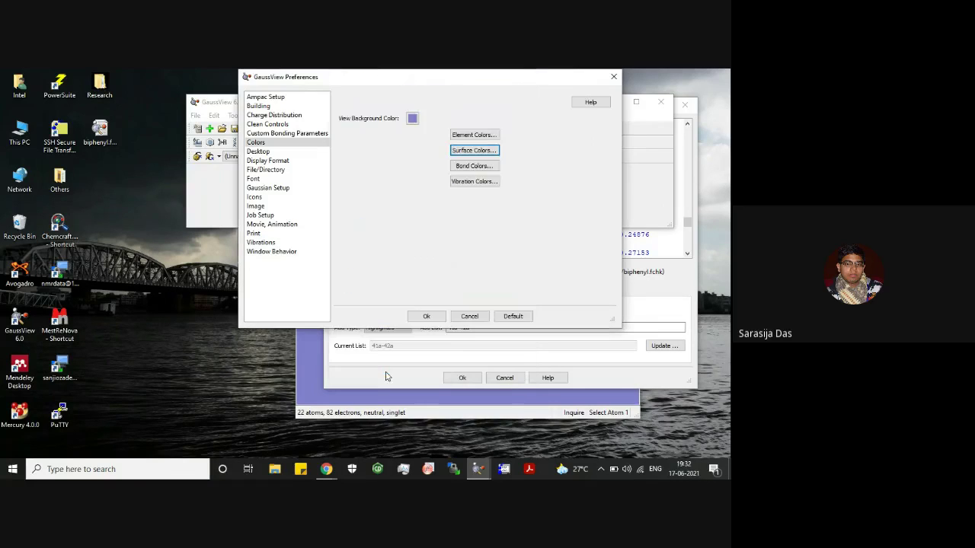
pyautogui.click(426, 316)
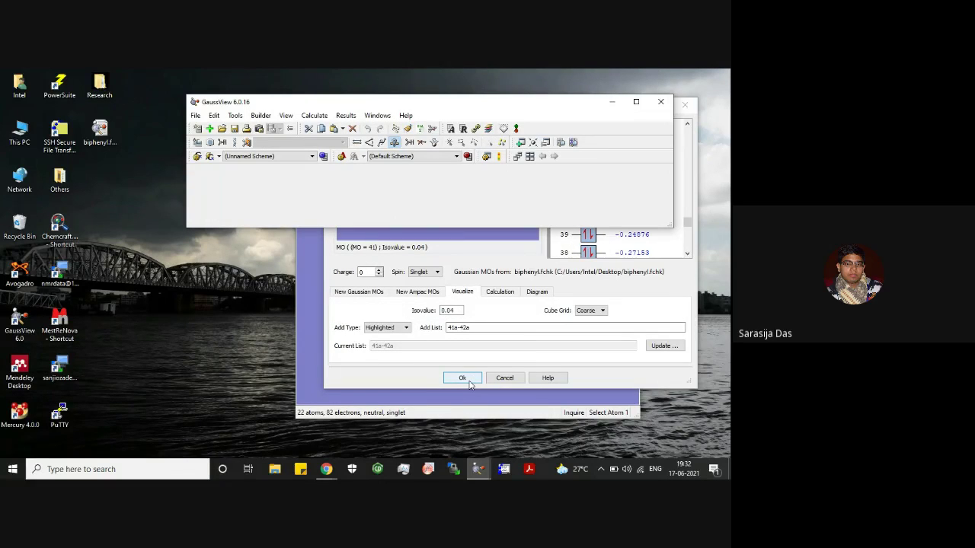
# Step: Move the MOs window back left and accept it with Ok, keeping the orbital surfaces
pyautogui.click(604, 367)
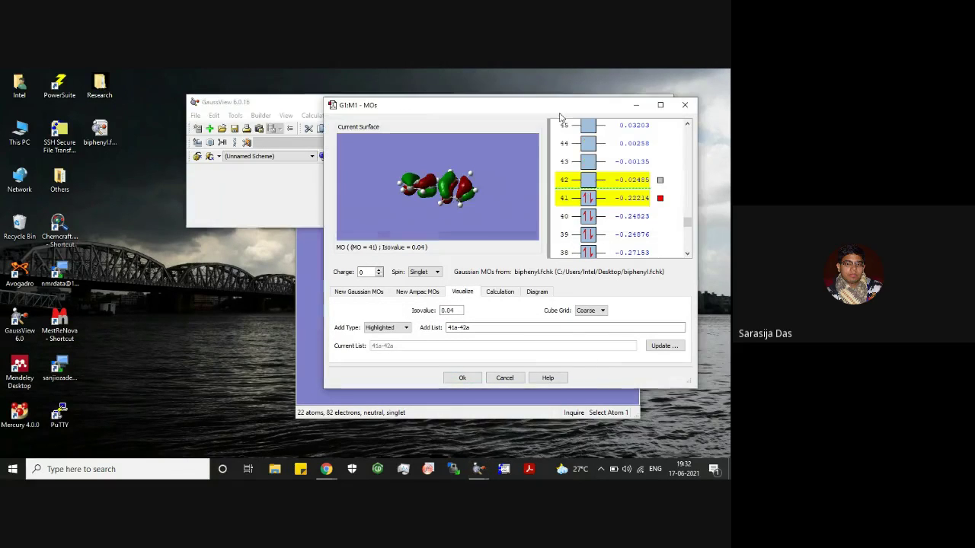
pyautogui.moveTo(560, 117); pyautogui.dragTo(343, 116)
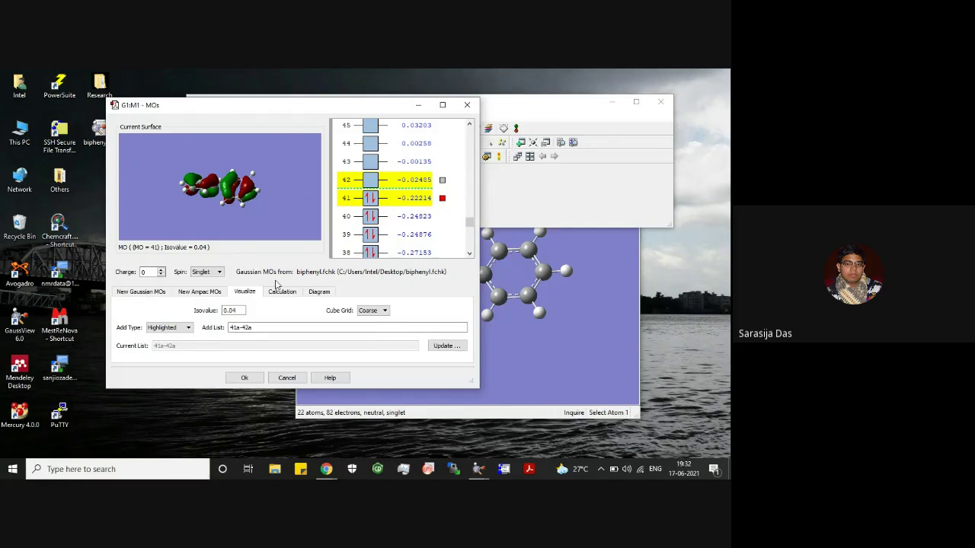
pyautogui.click(244, 378)
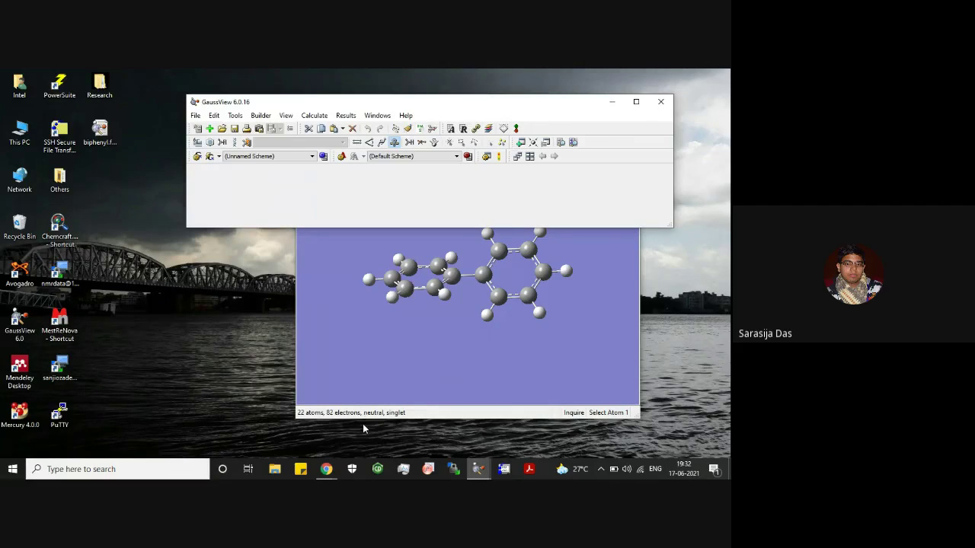
pyautogui.moveTo(337, 475)
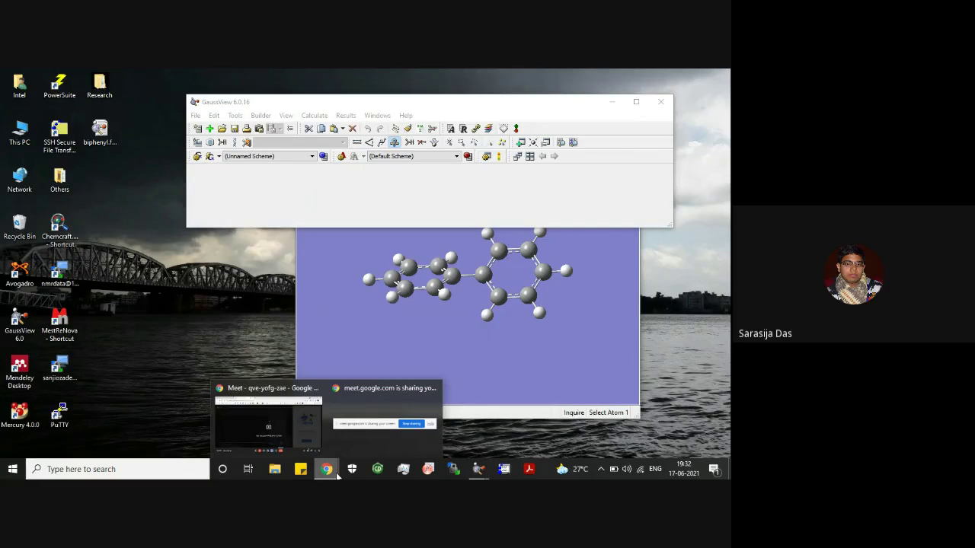